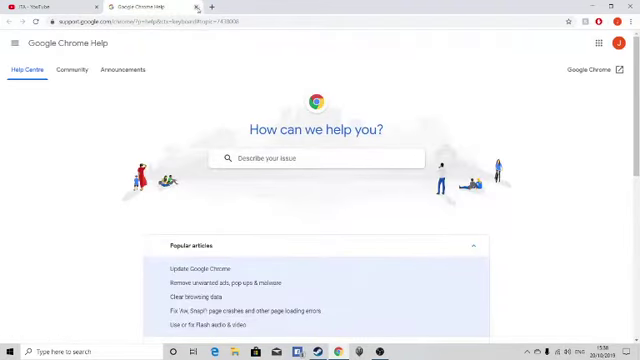
# - Close the Google Chrome Help tab, leaving the JTA channel page open
pyautogui.click(197, 7)
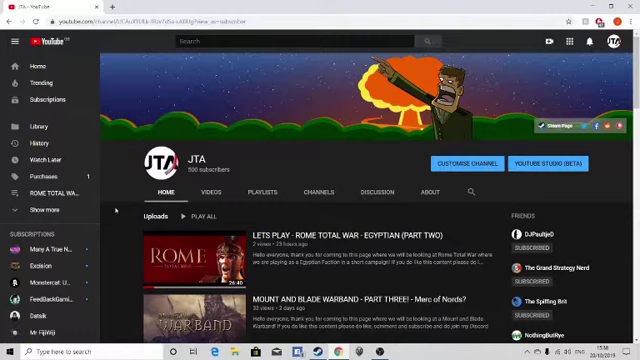
# - Show the JTA channel's uploads sorted by Date added (oldest)
pyautogui.click(210, 196)
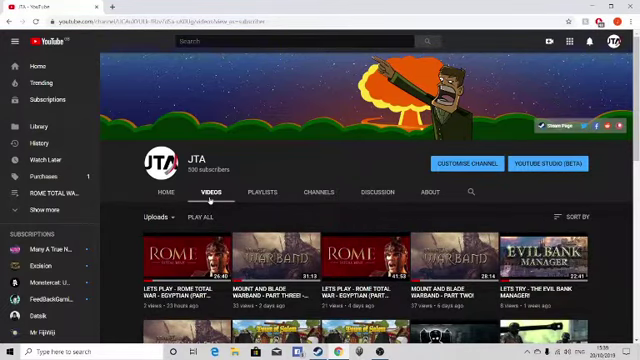
pyautogui.click(556, 218)
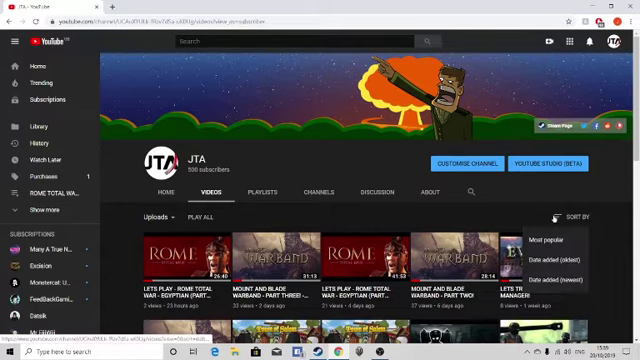
pyautogui.click(548, 260)
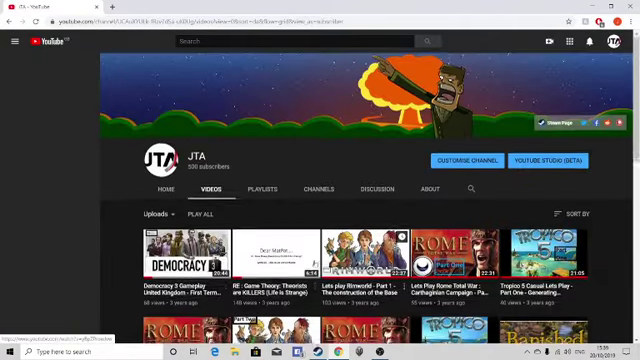
pyautogui.scroll(-2, 196, 225)
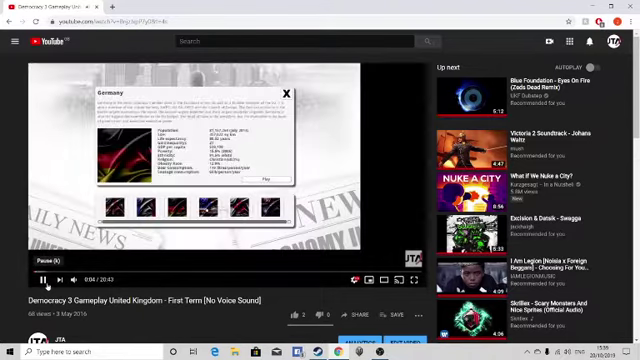
# - Pause the Democracy 3 Gameplay United Kingdom video
pyautogui.click(45, 283)
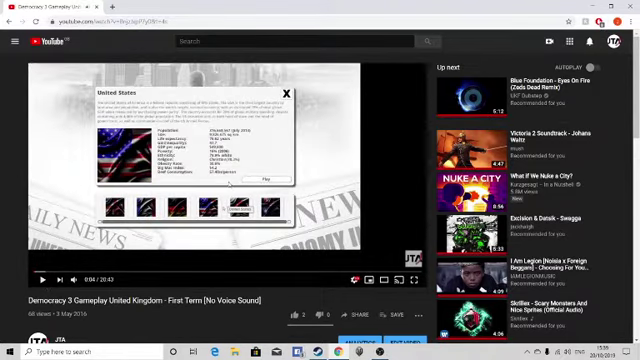
pyautogui.scroll(-2, 200, 190)
pyautogui.scroll(-1, 200, 190)
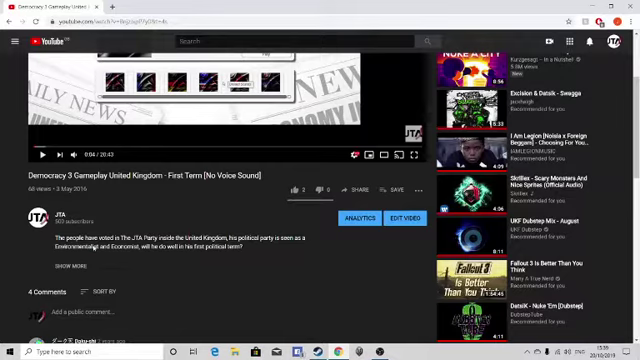
pyautogui.scroll(-5, 95, 245)
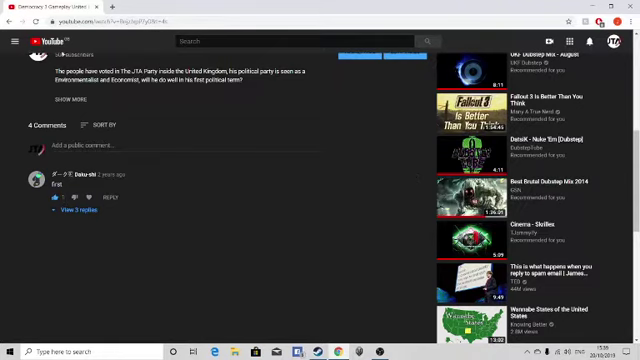
# - Go back to the JTA channel's oldest-first video grid
pyautogui.click(10, 21)
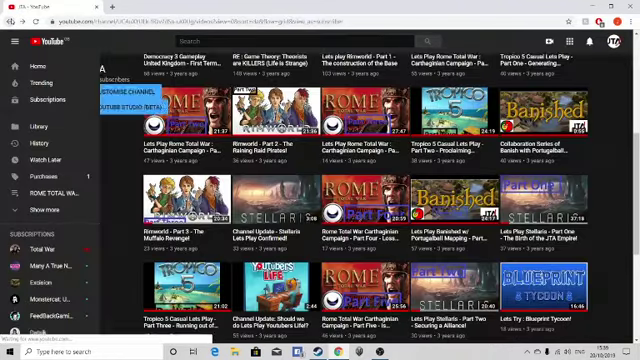
pyautogui.scroll(3, 284, 243)
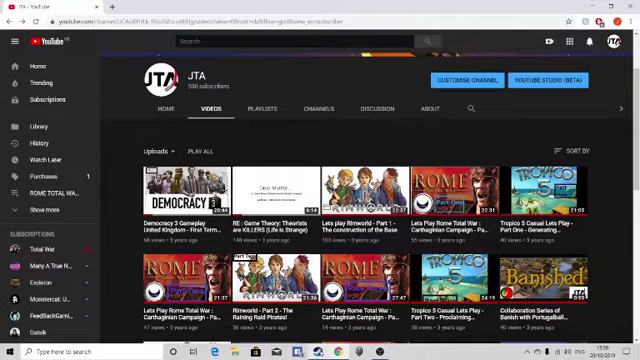
pyautogui.hotkey('alt', 'Tab')
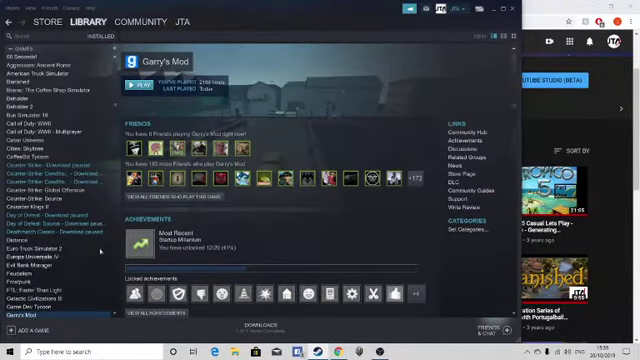
pyautogui.scroll(-1, 72, 180)
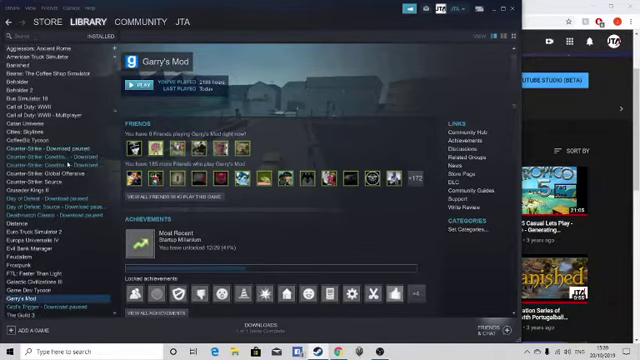
pyautogui.scroll(-1, 68, 168)
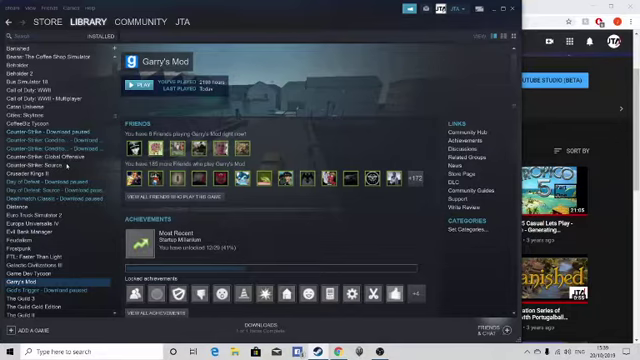
pyautogui.scroll(-1, 67, 166)
pyautogui.scroll(-3, 58, 186)
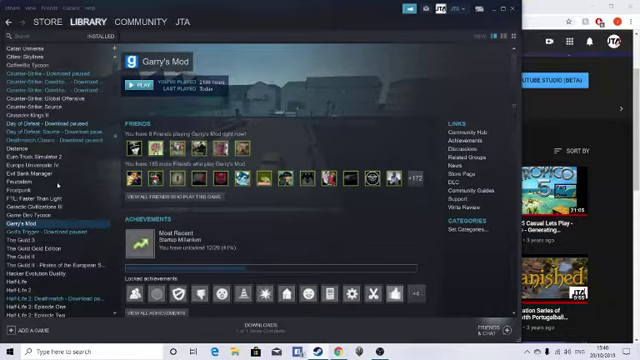
pyautogui.scroll(-1, 80, 230)
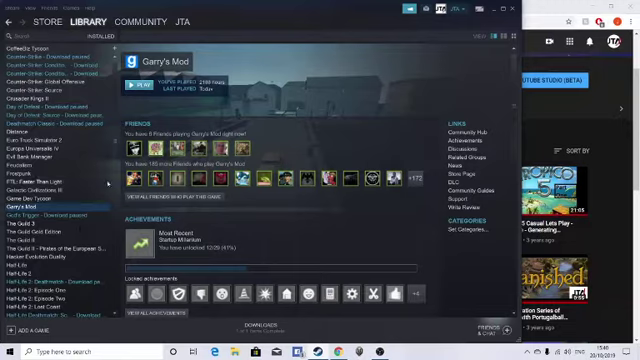
pyautogui.scroll(-2, 108, 183)
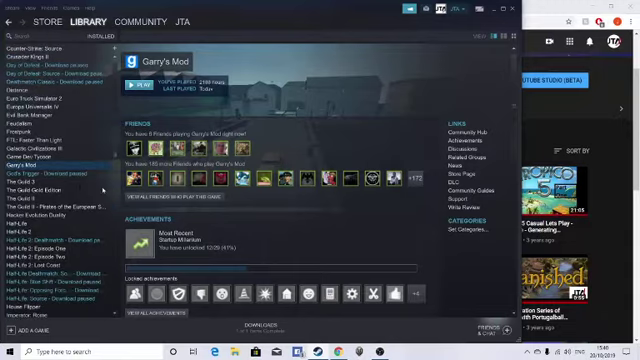
pyautogui.scroll(-3, 105, 186)
pyautogui.scroll(-2, 102, 190)
pyautogui.scroll(-1, 102, 190)
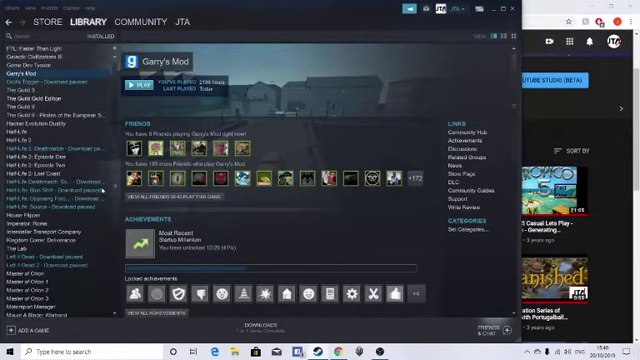
pyautogui.scroll(-2, 102, 190)
pyautogui.scroll(-2, 102, 190)
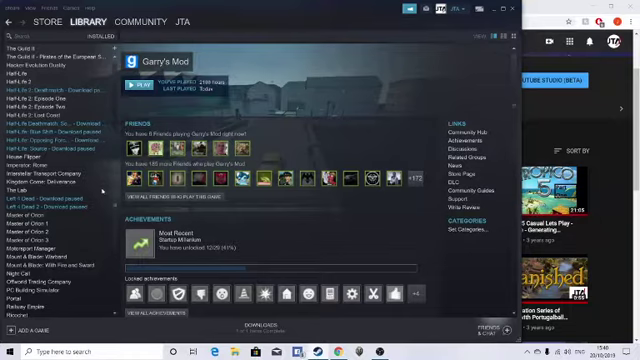
pyautogui.scroll(-2, 102, 190)
pyautogui.scroll(-1, 102, 190)
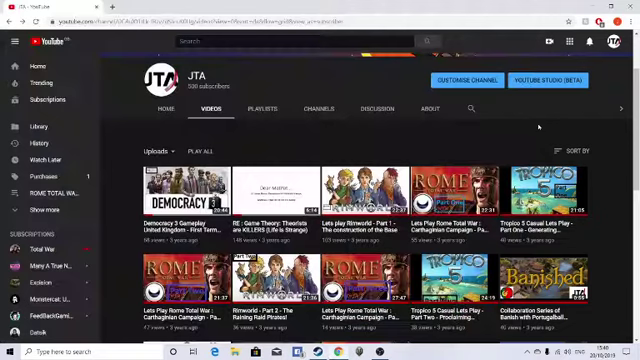
# - Leave Steam for the JTA channel page and open the YouTube Studio dashboard
pyautogui.hotkey('alt', 'Tab')
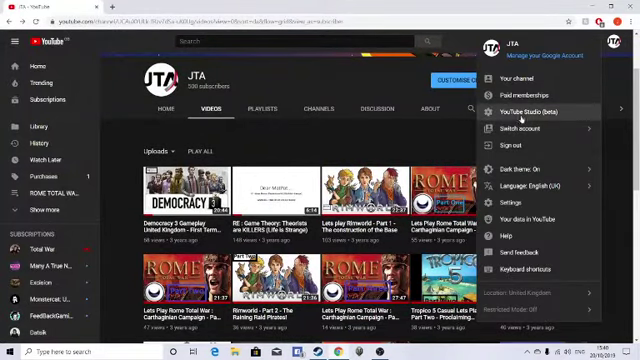
pyautogui.click(522, 114)
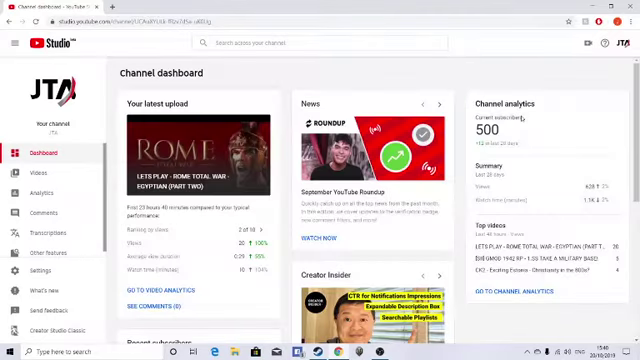
# - Open the Videos list in YouTube Studio to show JTA's uploads
pyautogui.click(39, 175)
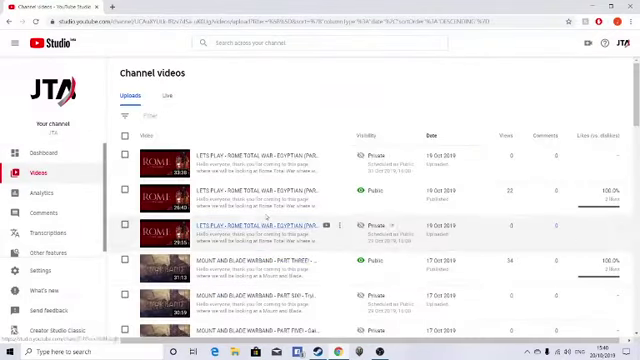
pyautogui.scroll(-2, 370, 200)
pyautogui.scroll(-2, 362, 189)
pyautogui.scroll(3, 362, 189)
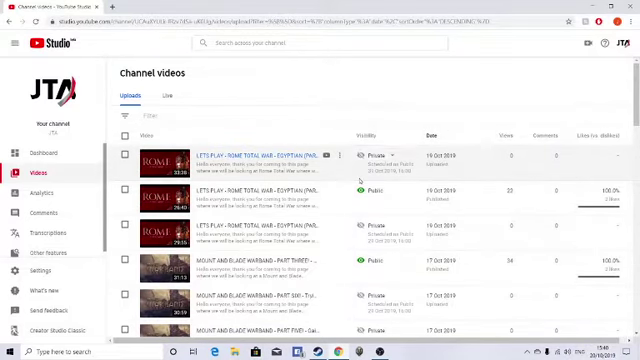
pyautogui.scroll(-1, 335, 220)
pyautogui.scroll(-3, 335, 220)
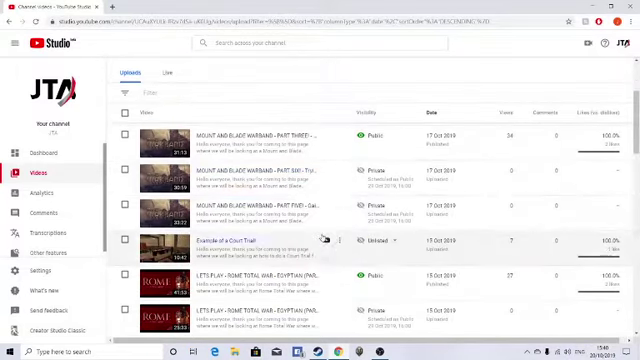
pyautogui.scroll(-2, 330, 251)
pyautogui.scroll(-1, 321, 246)
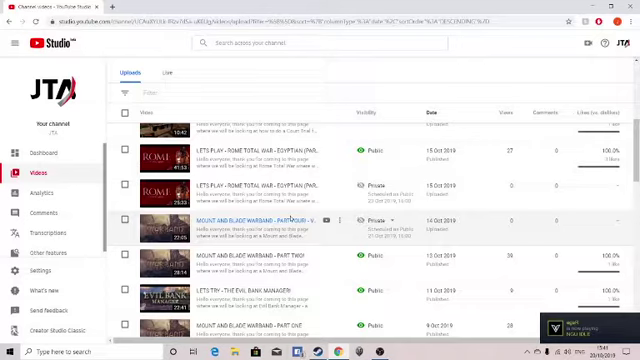
pyautogui.scroll(10, 285, 222)
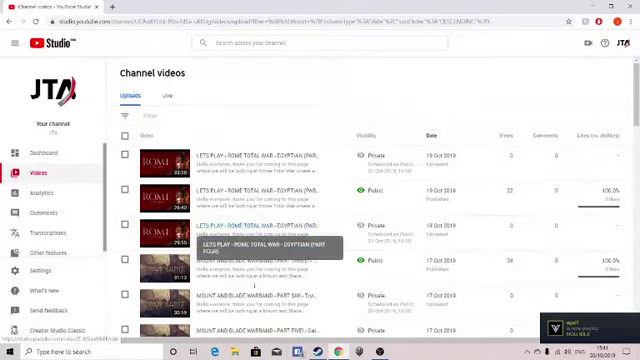
pyautogui.scroll(-2, 252, 285)
pyautogui.scroll(-2, 270, 250)
pyautogui.scroll(3, 310, 200)
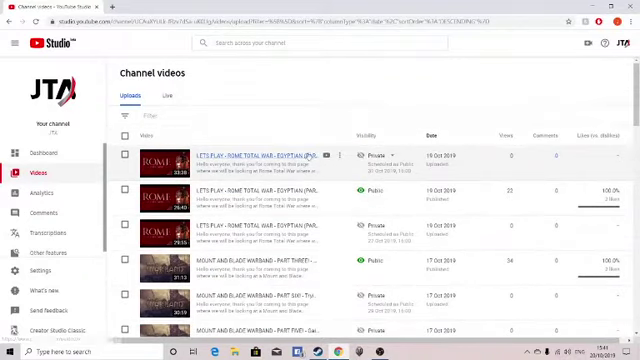
pyautogui.scroll(-4, 305, 225)
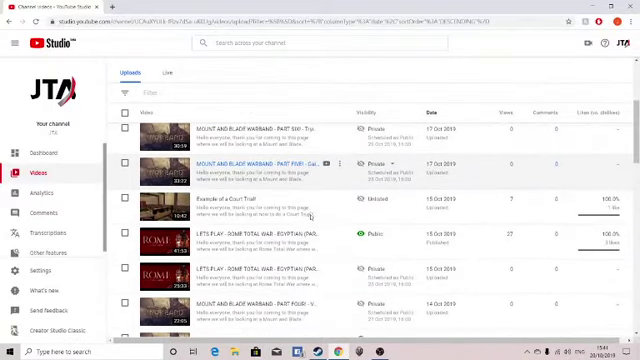
pyautogui.scroll(-1, 311, 216)
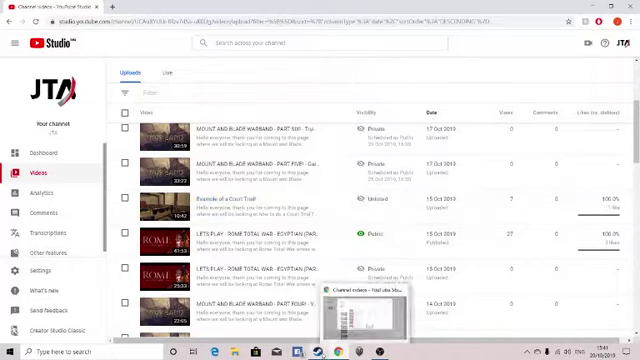
# - Bring the Steam library window back in front of YouTube Studio
pyautogui.click(317, 352)
pyautogui.scroll(-2, 32, 266)
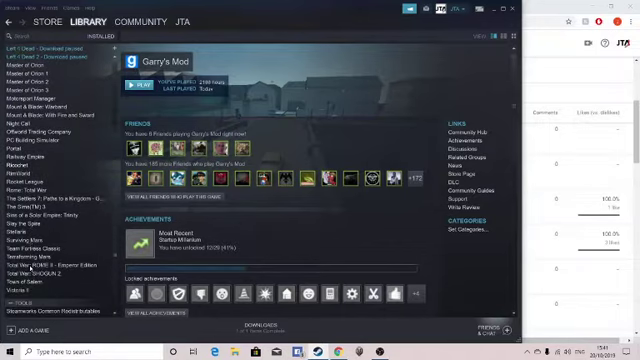